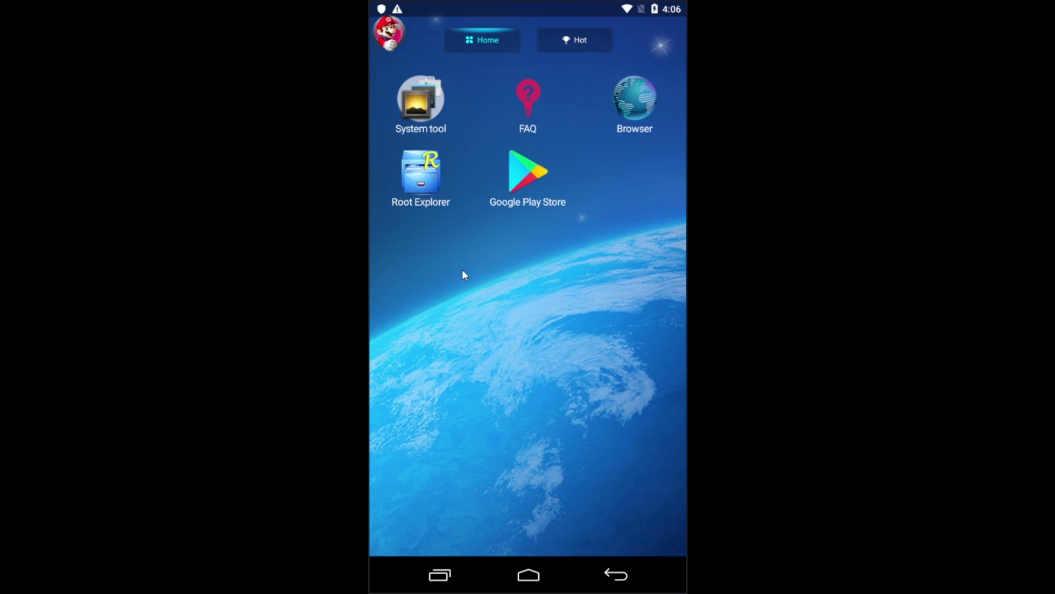
# Find Washtools by Maxis Systems in the Google Play Store, install it and open the app.
pyautogui.click(527, 176)
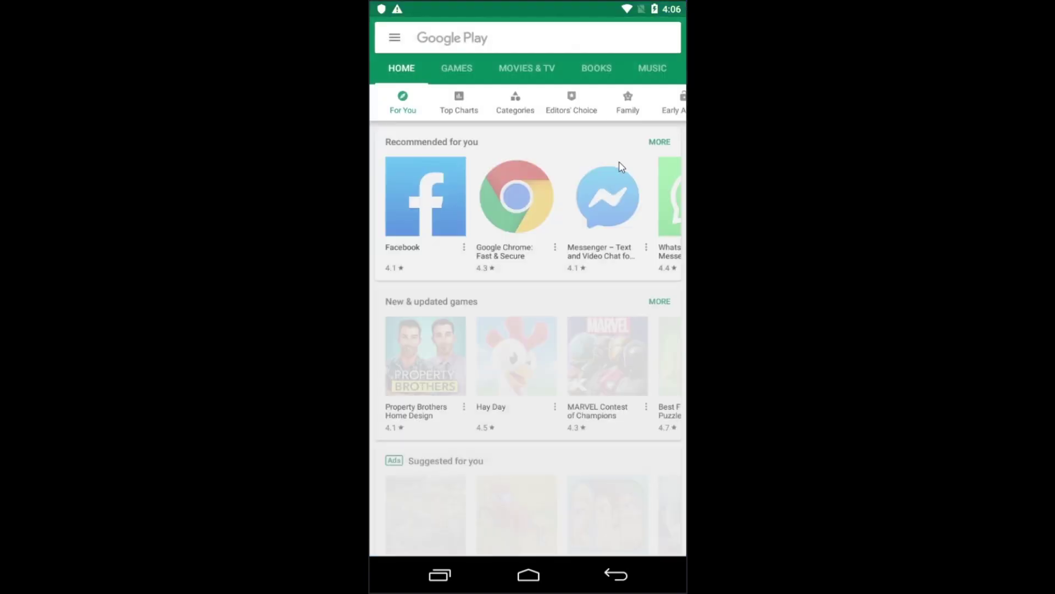
pyautogui.click(452, 44)
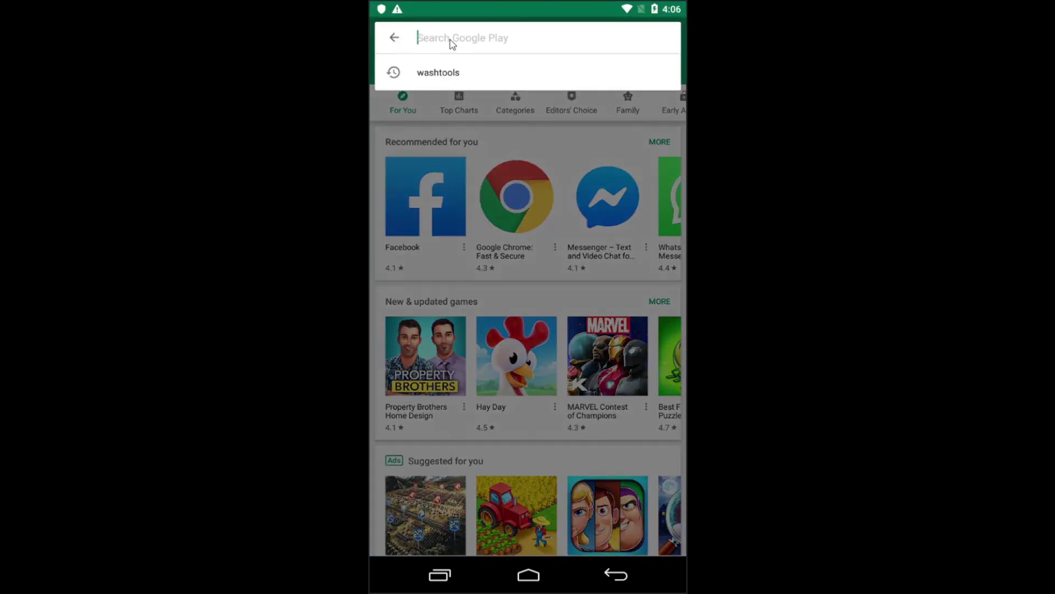
pyautogui.click(448, 79)
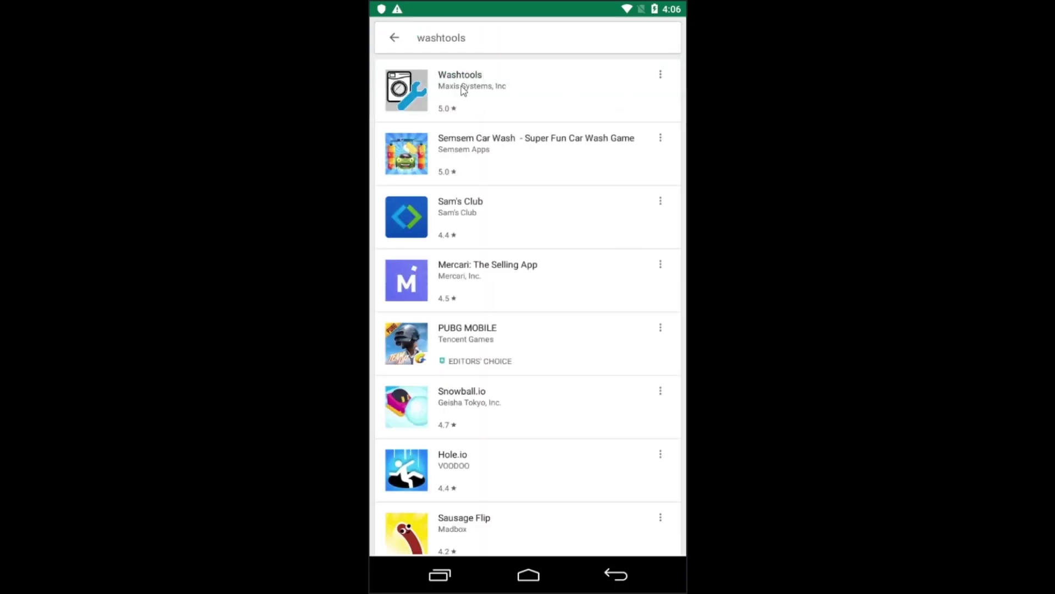
pyautogui.click(461, 88)
pyautogui.click(638, 147)
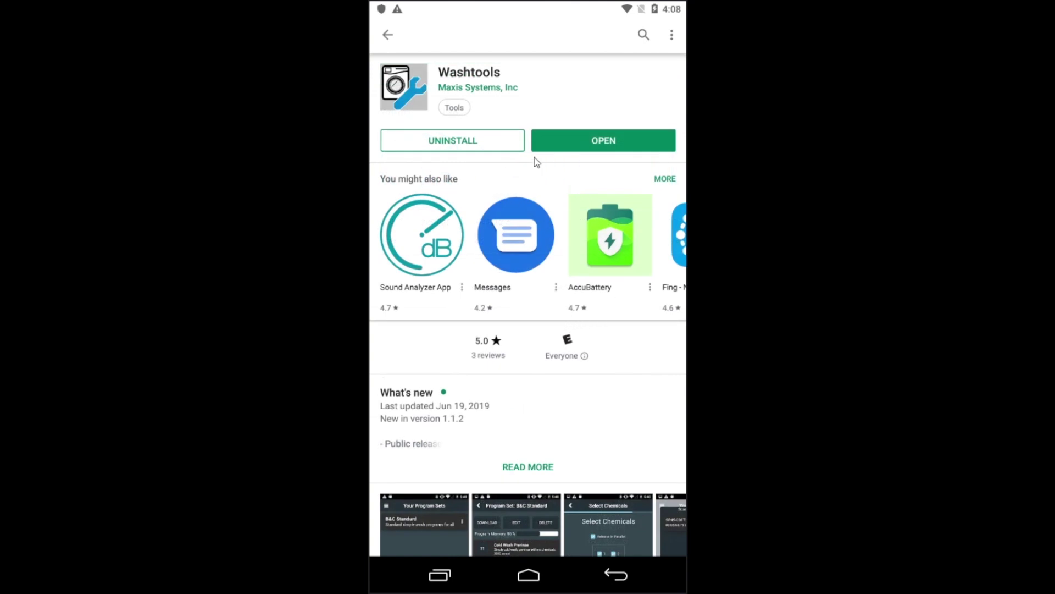
pyautogui.click(615, 146)
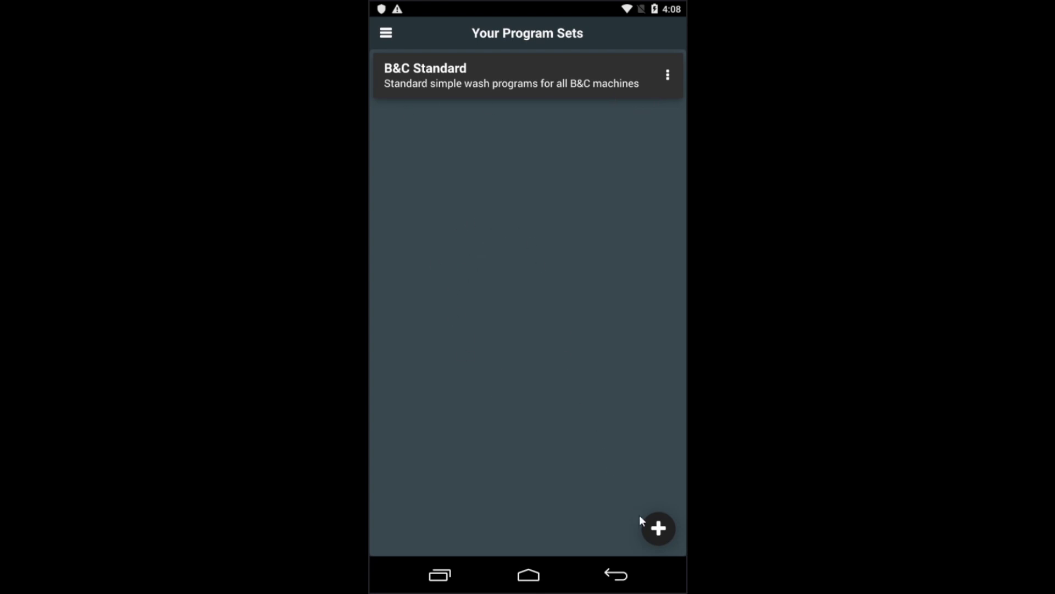
# Create a program set named "Test Program" with the description "This is a program set".
pyautogui.click(658, 529)
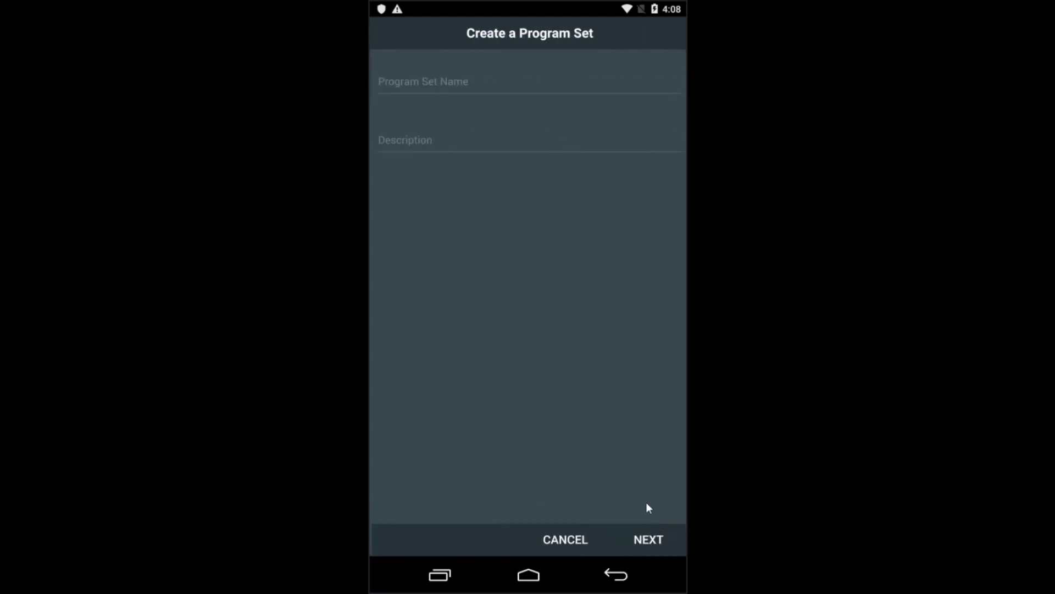
pyautogui.click(421, 82)
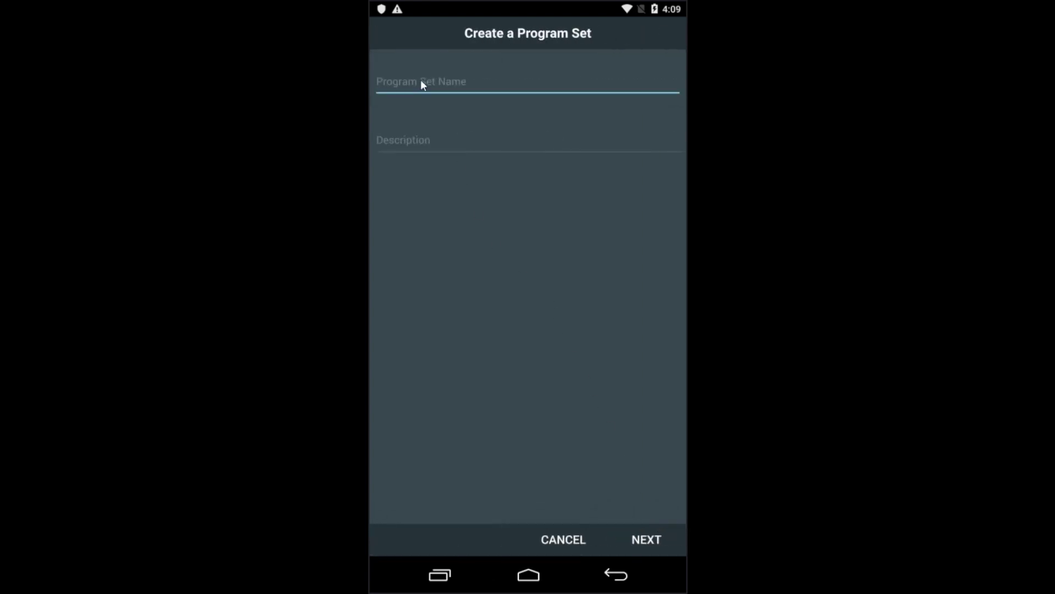
pyautogui.write('Test Program')
pyautogui.press('Tab')
pyautogui.write('This is a p')
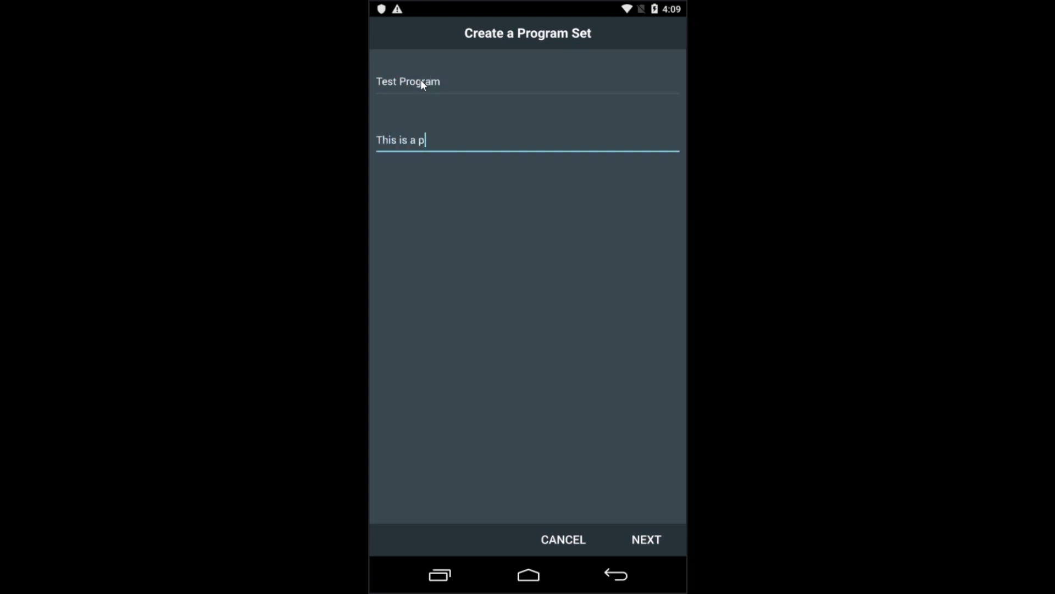
pyautogui.write('rogram set')
pyautogui.click(648, 540)
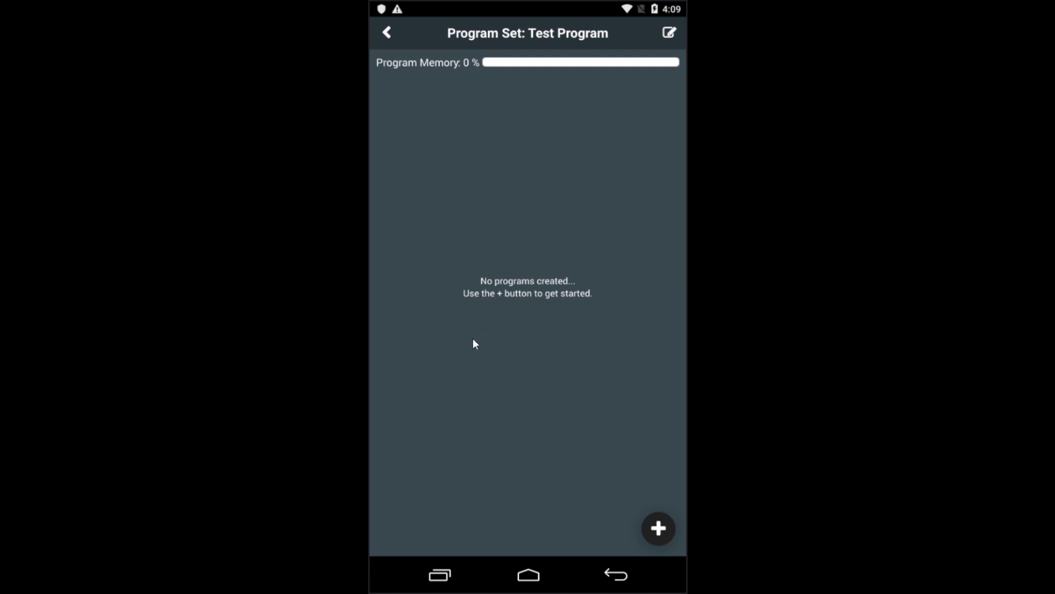
# Add a new program named "New Program" with the description "Hot wash, chem 1, warm rinses" to the program set.
pyautogui.click(659, 531)
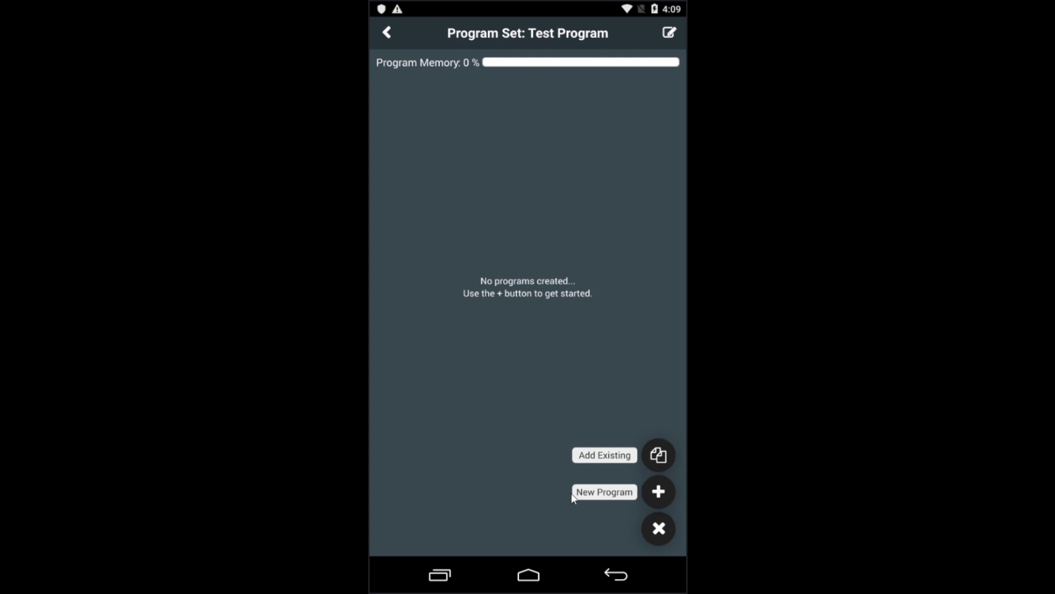
pyautogui.click(657, 495)
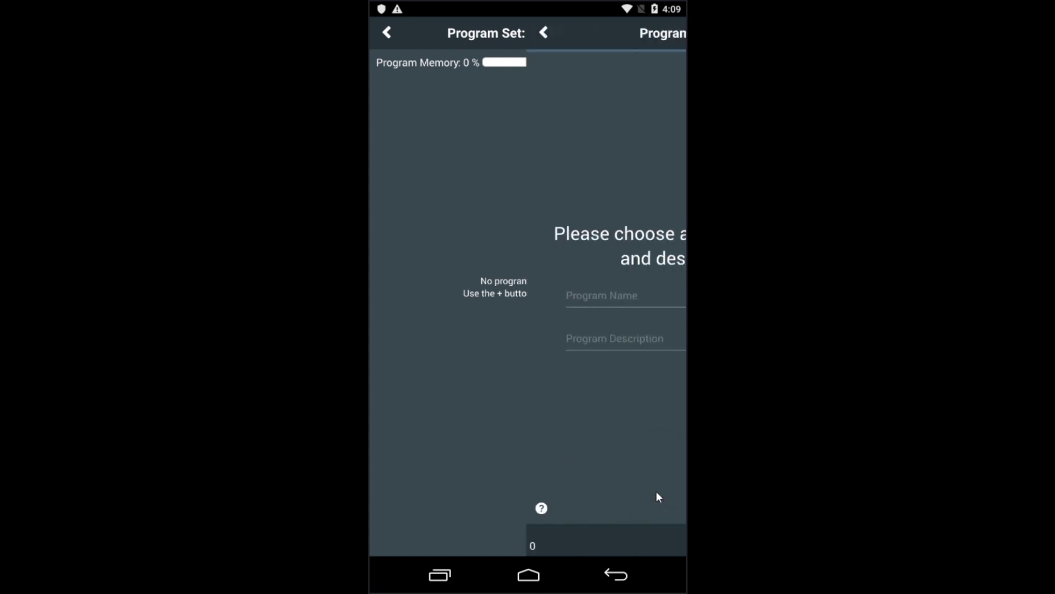
pyautogui.click(440, 299)
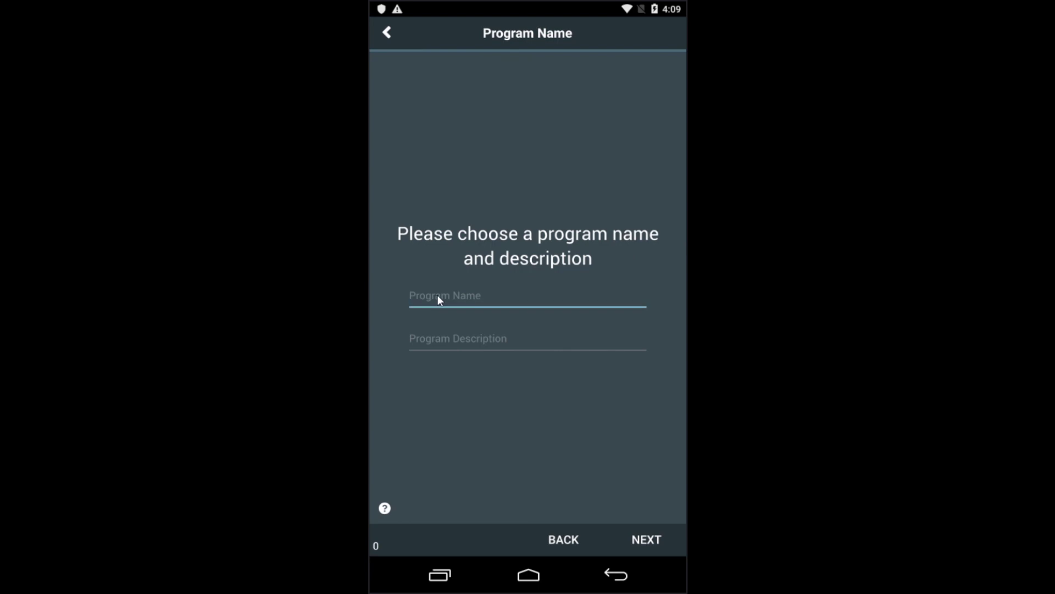
pyautogui.write('New Program')
pyautogui.press('Tab')
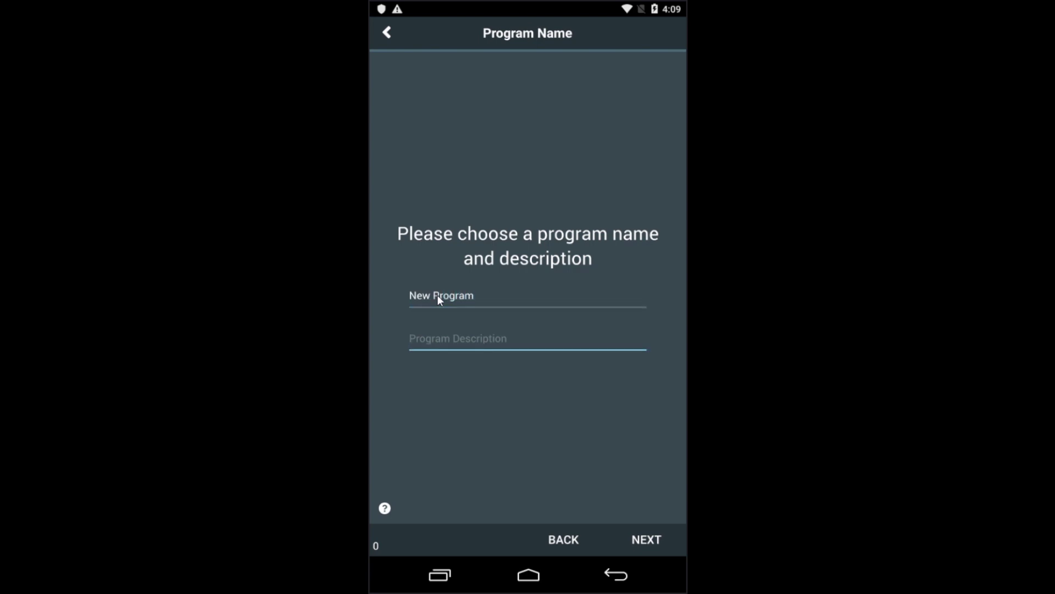
pyautogui.write('Hot wash, chem ')
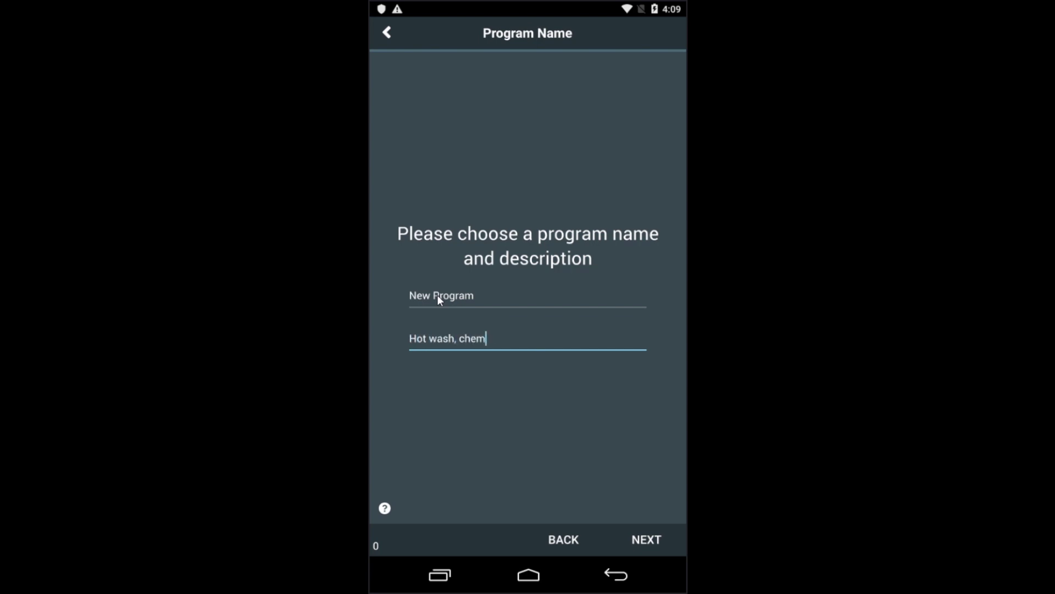
pyautogui.write('1, warm rinses')
pyautogui.click(647, 543)
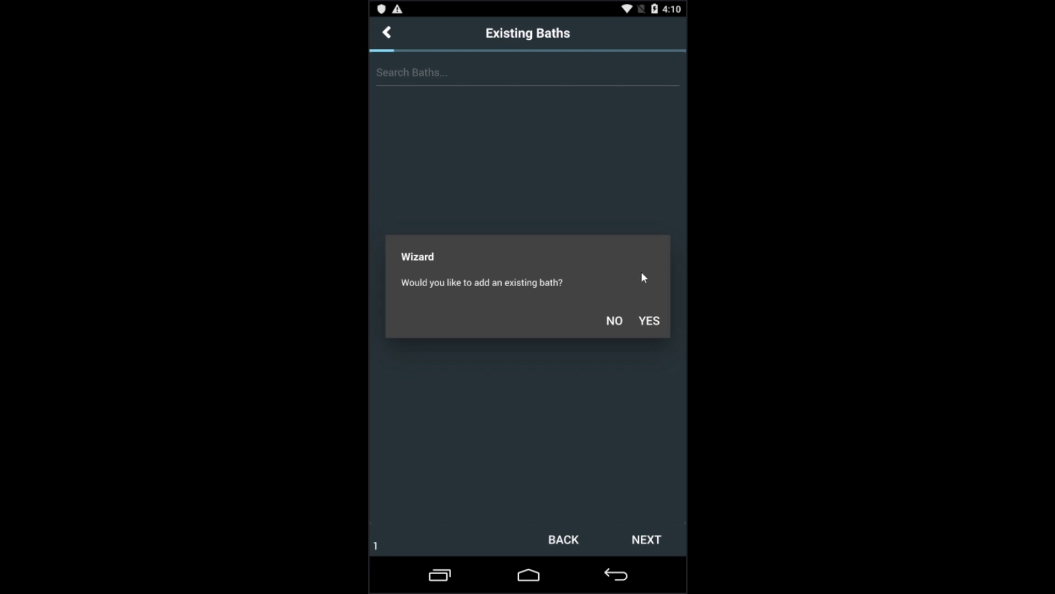
# Decline adding an existing bath and name the new bath "Hot wash, chem 1".
pyautogui.click(614, 322)
pyautogui.click(445, 319)
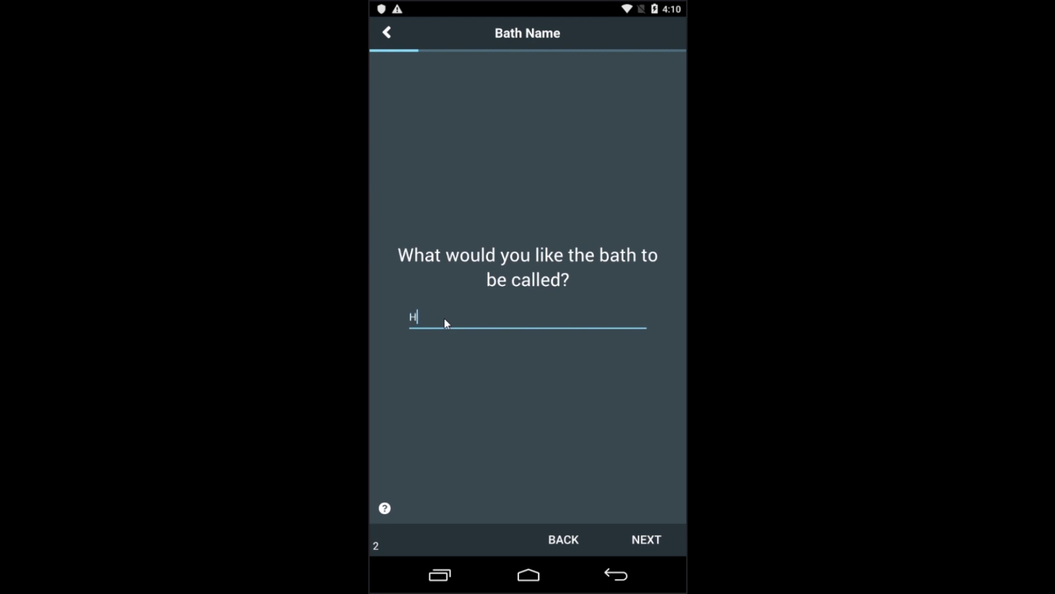
pyautogui.write('Hot wash, chem 1')
pyautogui.click(656, 538)
# Set the bath type to Wash and keep the agitation level at Normal.
pyautogui.click(503, 311)
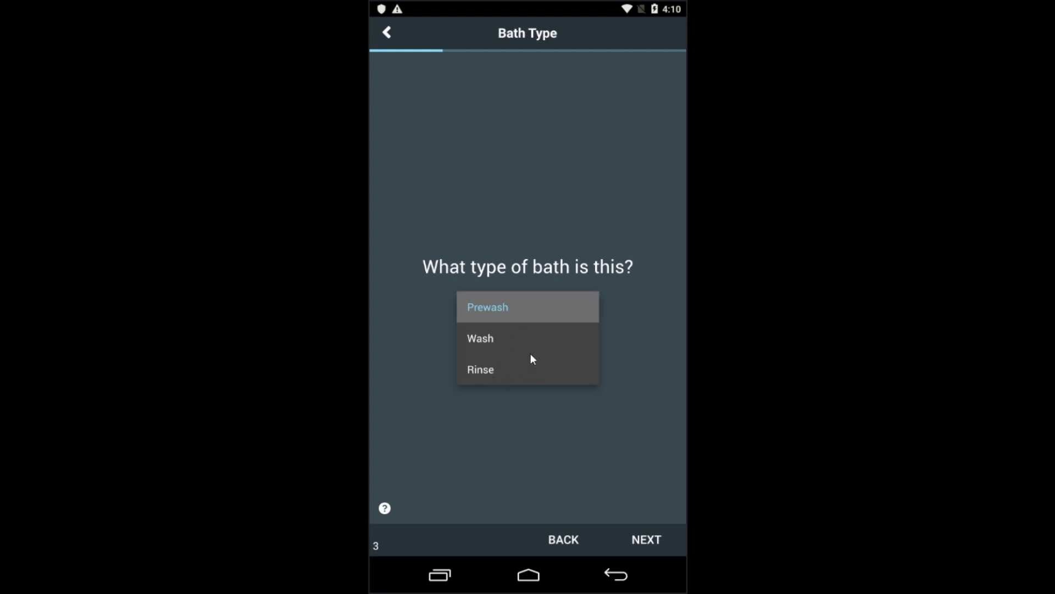
pyautogui.click(483, 339)
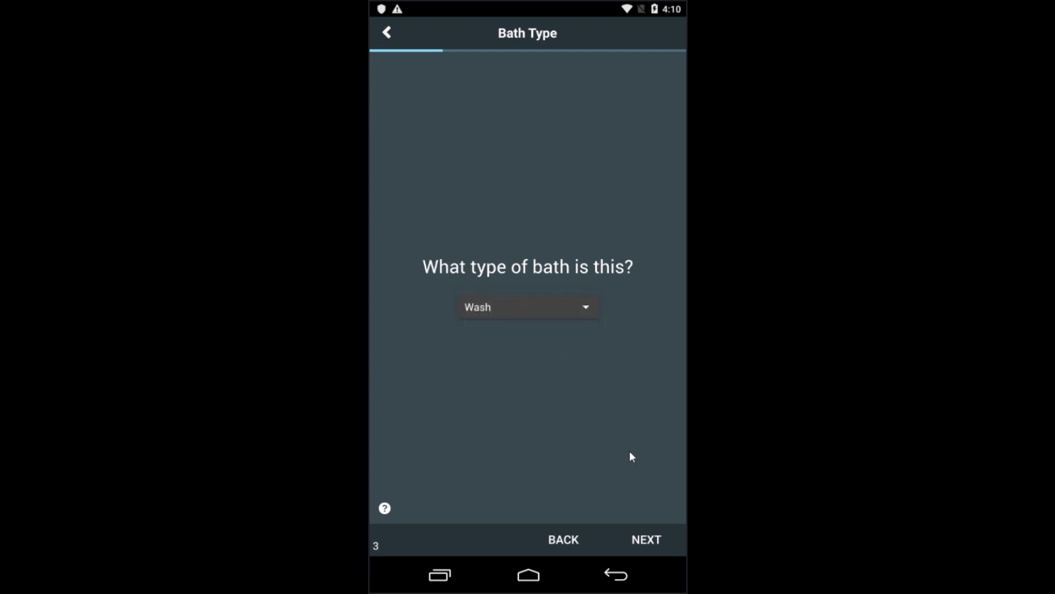
pyautogui.click(648, 541)
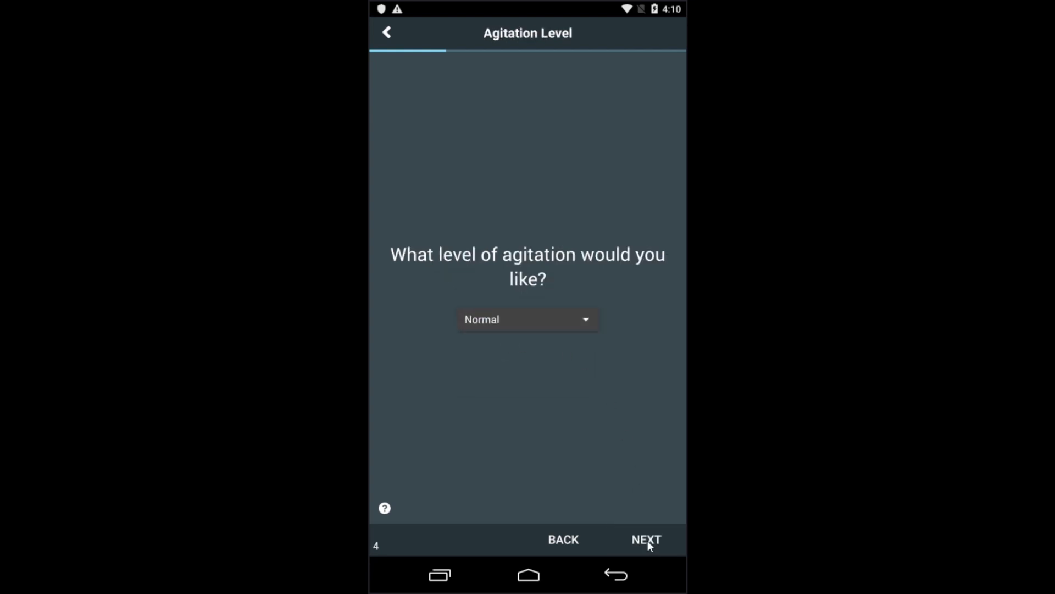
pyautogui.click(588, 321)
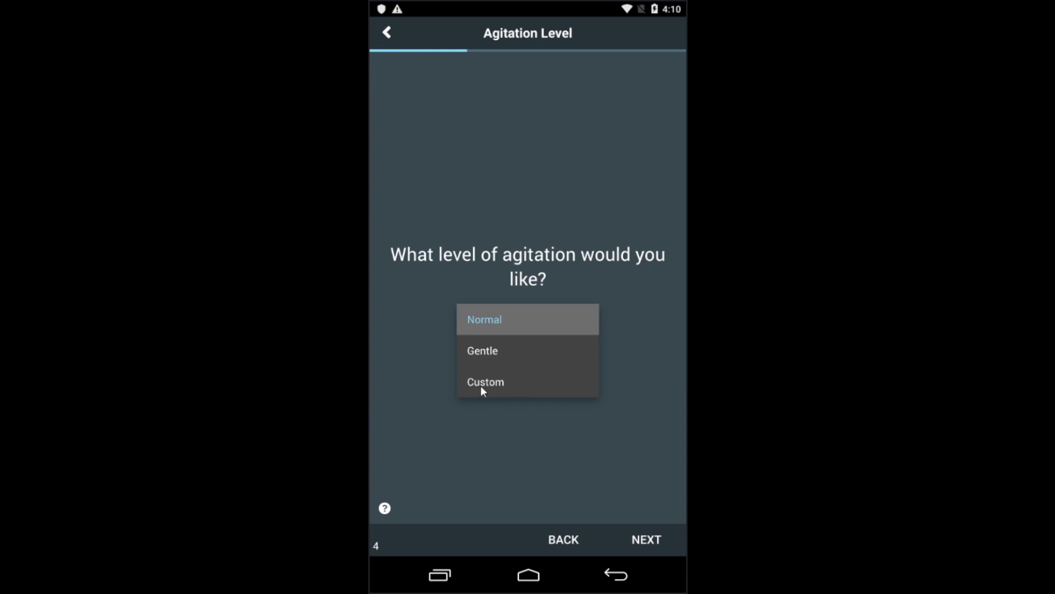
pyautogui.click(649, 540)
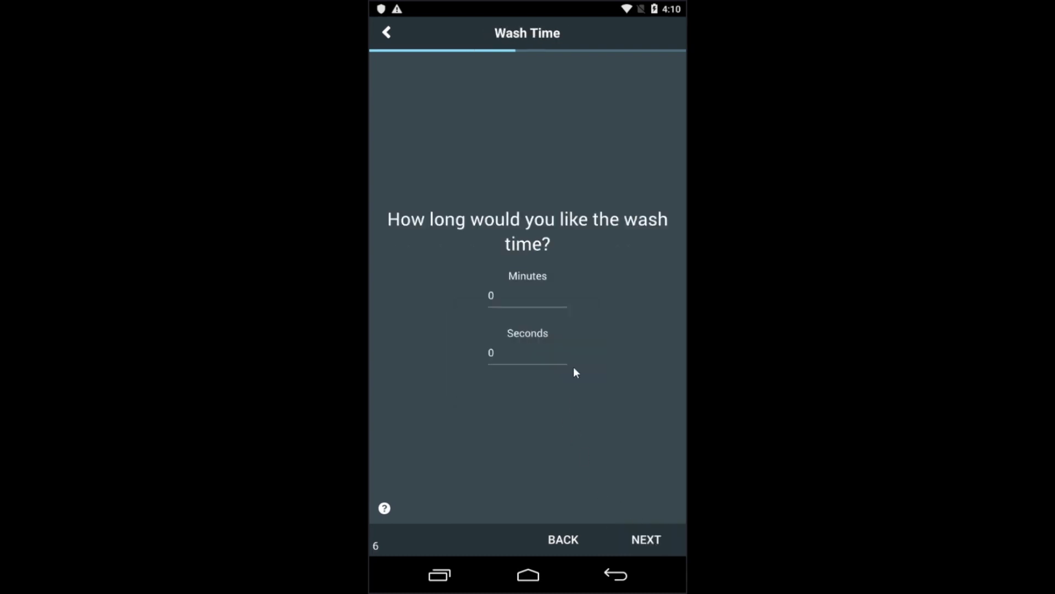
# Set the bath's wash time to 7 minutes.
pyautogui.click(501, 297)
pyautogui.write('7')
pyautogui.click(651, 539)
# Choose a Hot fill type and a Low (15%) fill water level for the bath.
pyautogui.click(526, 306)
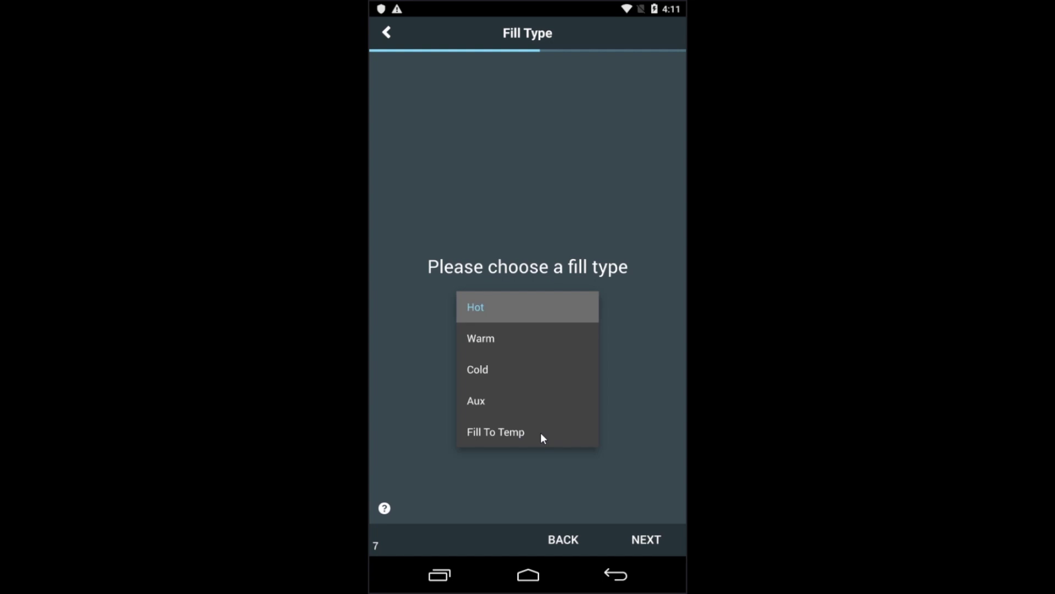
pyautogui.click(536, 316)
pyautogui.click(651, 533)
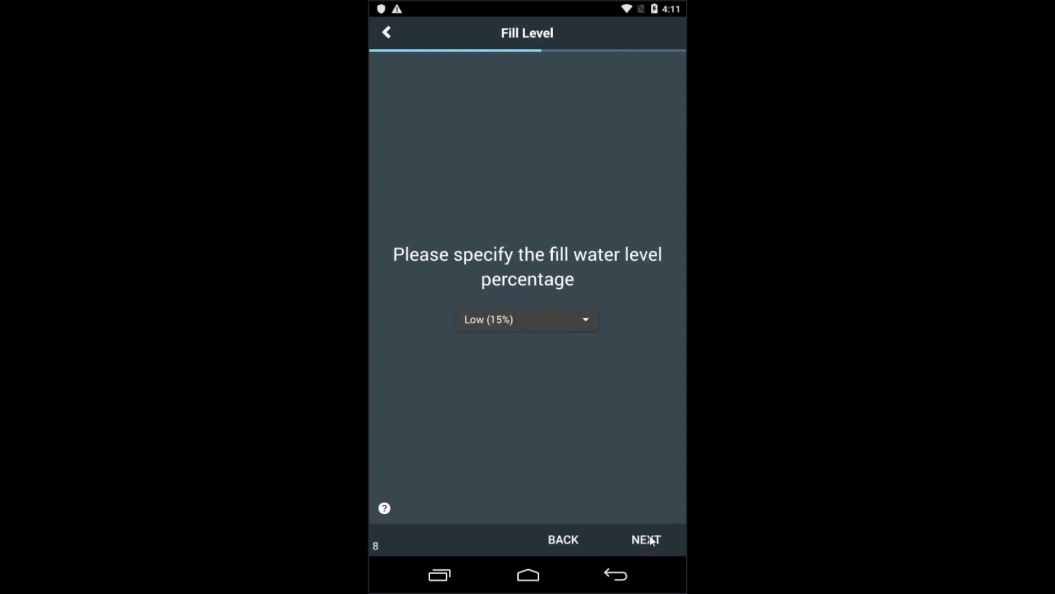
pyautogui.click(559, 319)
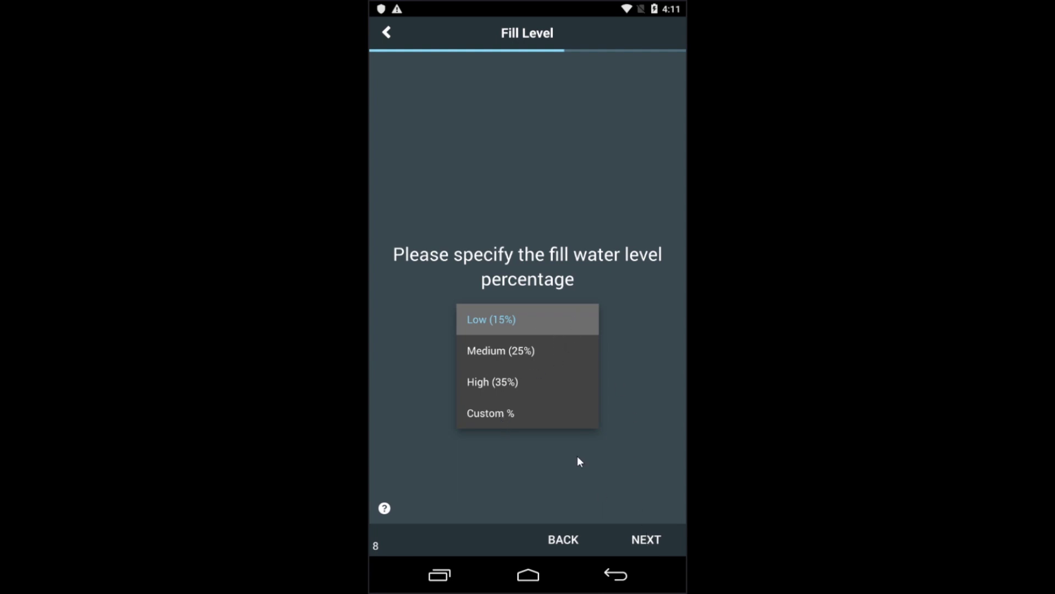
pyautogui.click(488, 319)
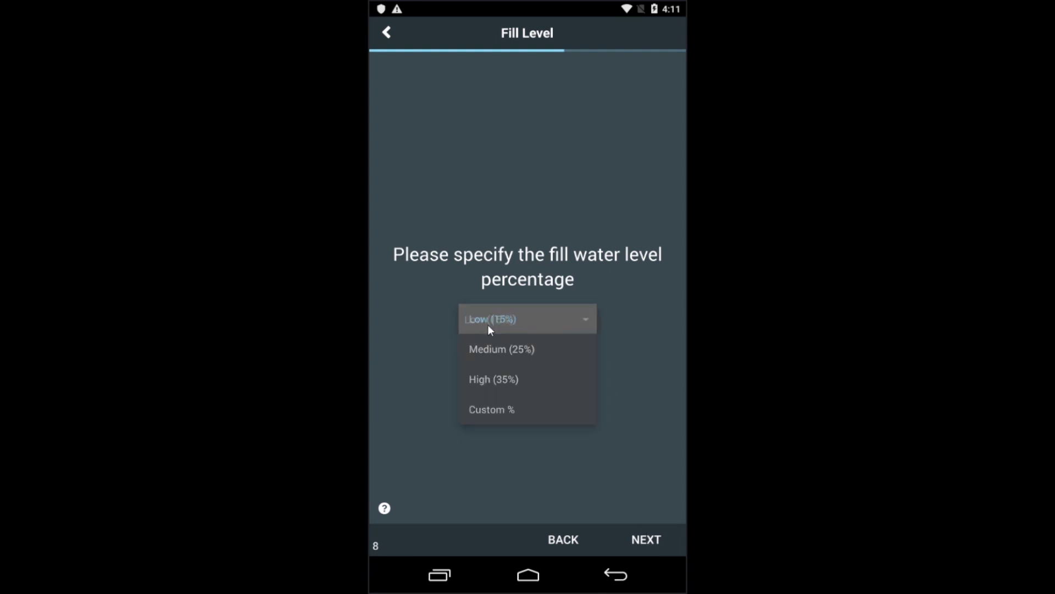
pyautogui.click(652, 536)
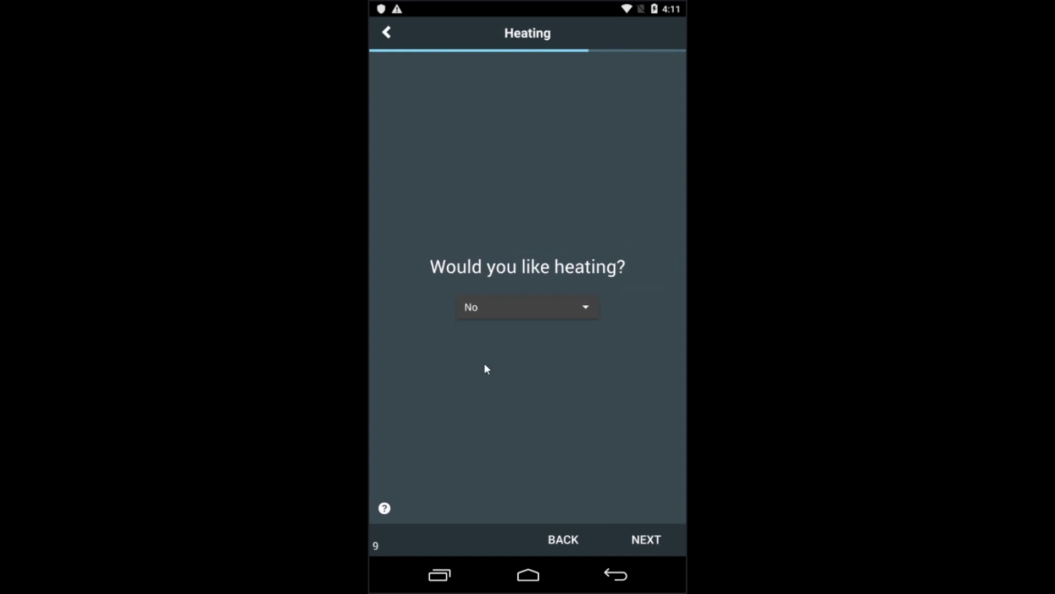
# Choose No for the bath's heating option.
pyautogui.click(583, 307)
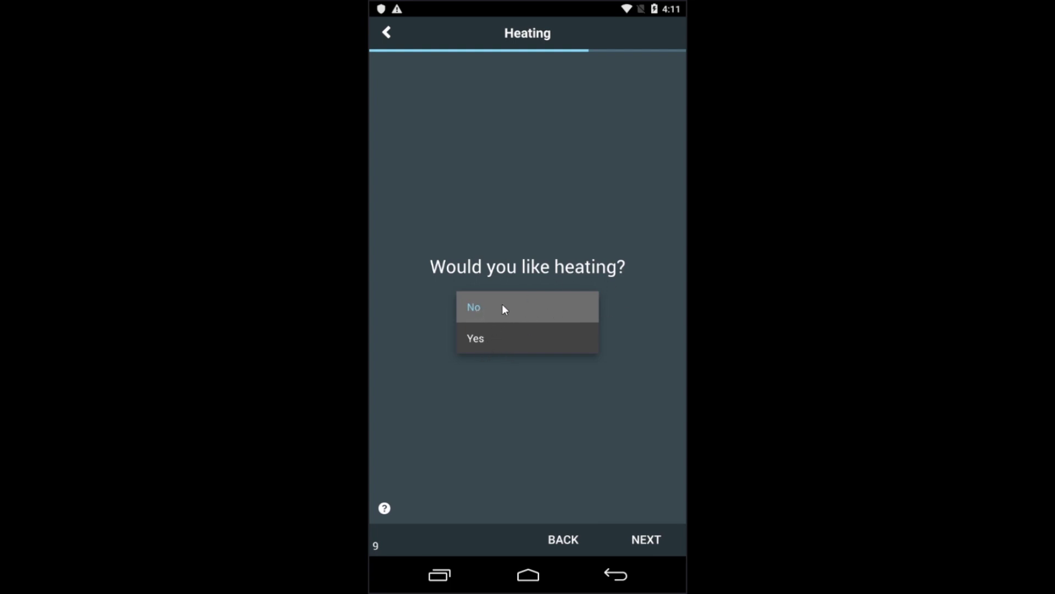
pyautogui.click(480, 305)
pyautogui.click(647, 539)
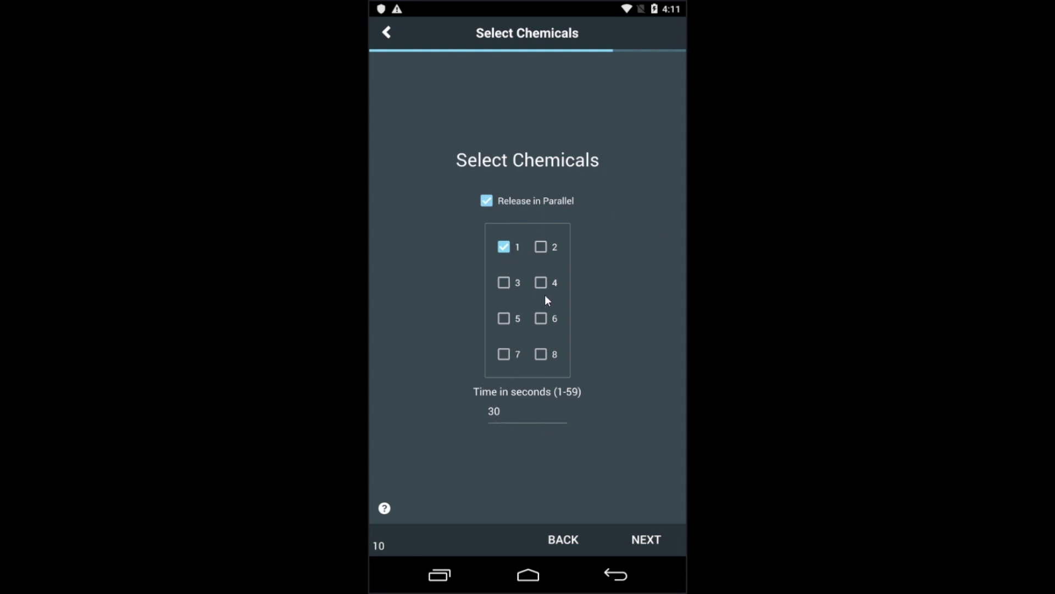
# Check the individual release time option, then return to parallel release and accept chemical 1 for 30 seconds.
pyautogui.click(487, 200)
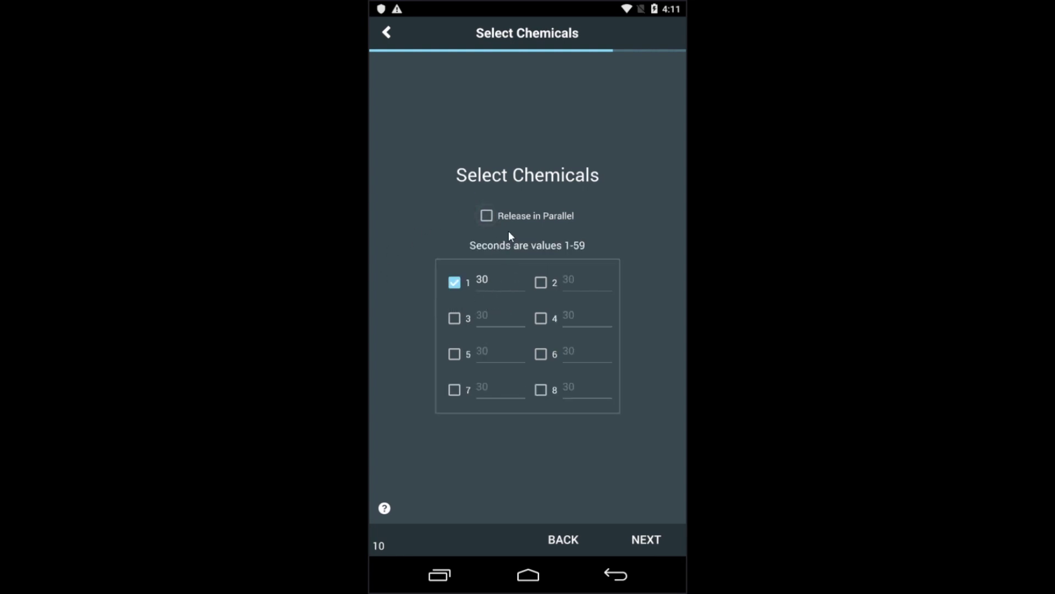
pyautogui.click(455, 318)
pyautogui.click(486, 215)
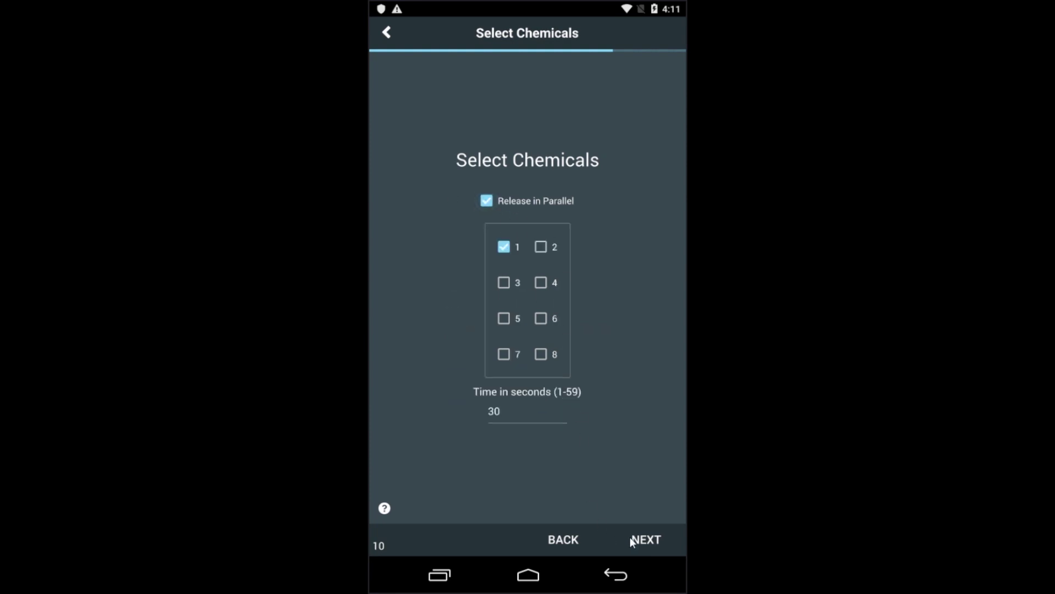
pyautogui.click(647, 537)
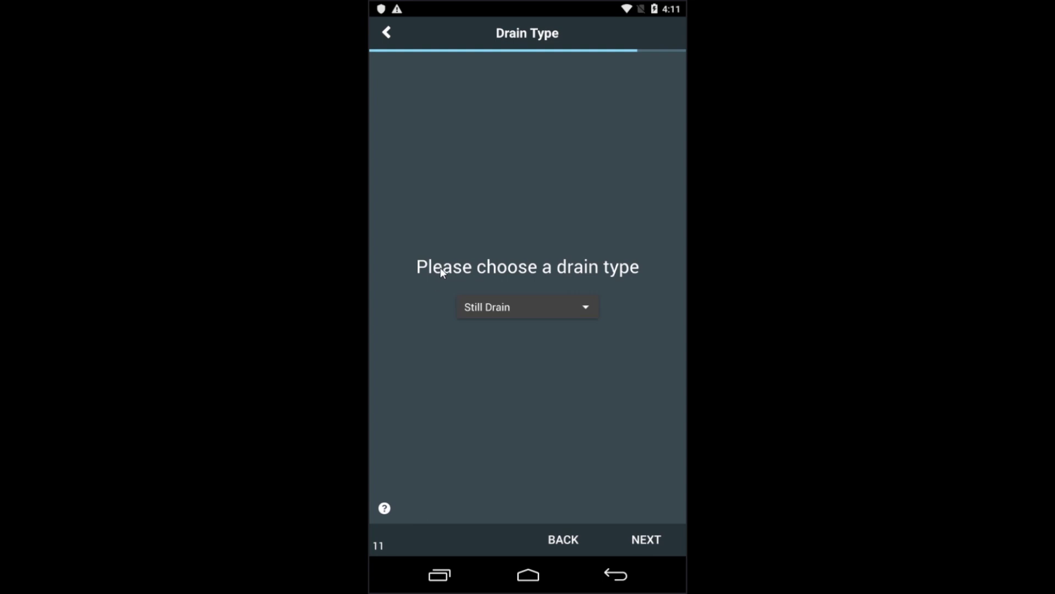
# Set the drain type to Standard Drain and proceed to the bath summary.
pyautogui.click(581, 309)
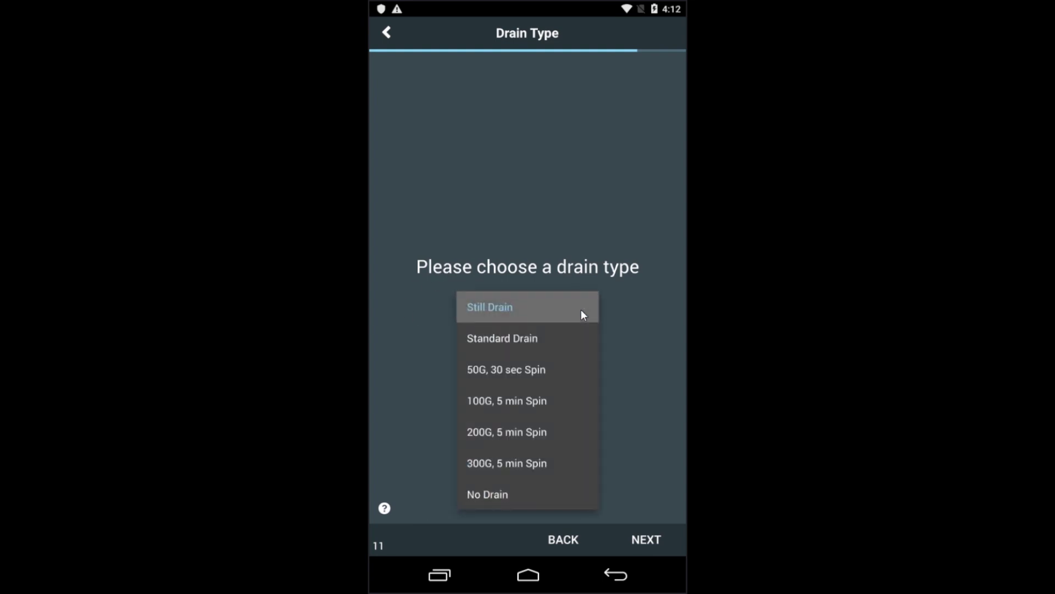
pyautogui.click(529, 338)
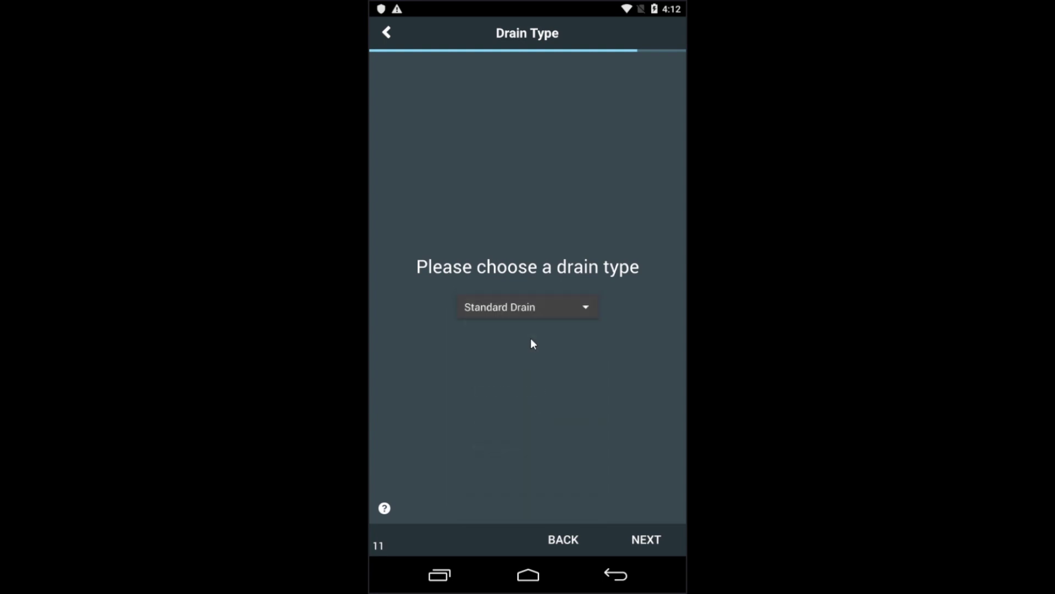
pyautogui.click(574, 311)
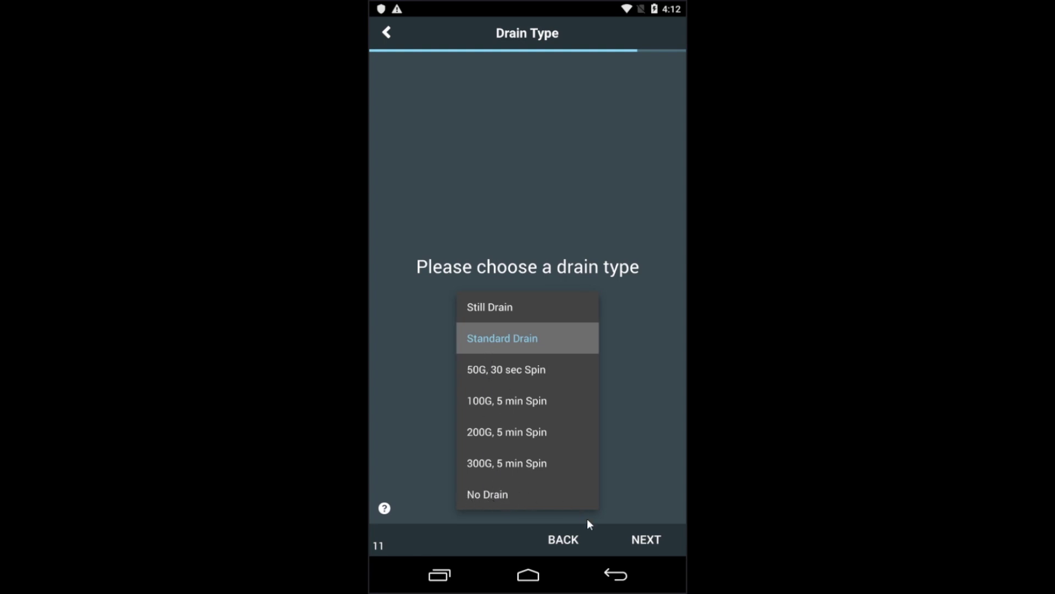
pyautogui.click(647, 538)
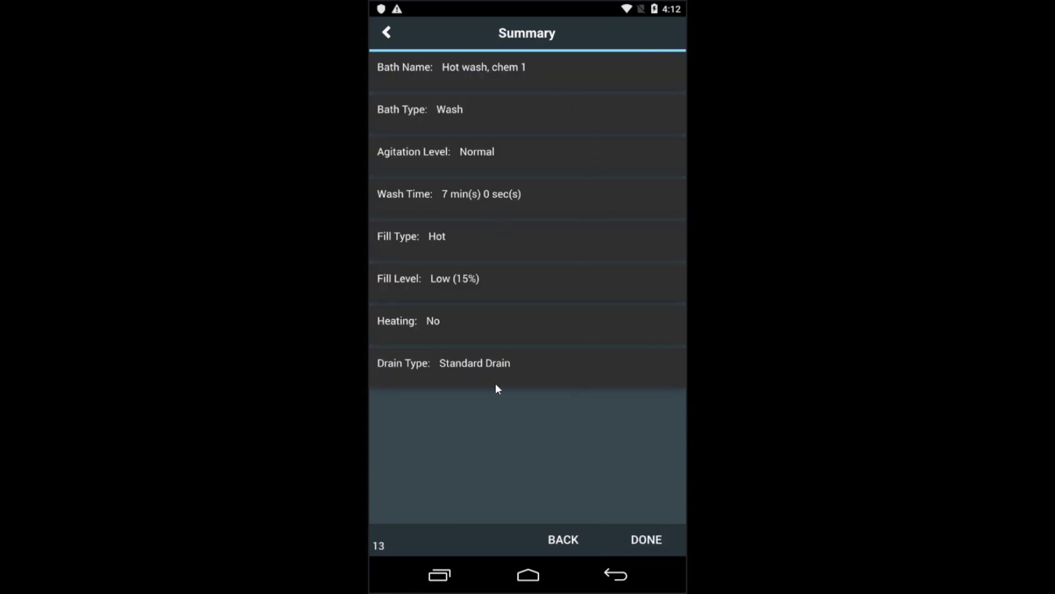
# Complete the hot wash bath and finish the program without adding another bath.
pyautogui.click(654, 541)
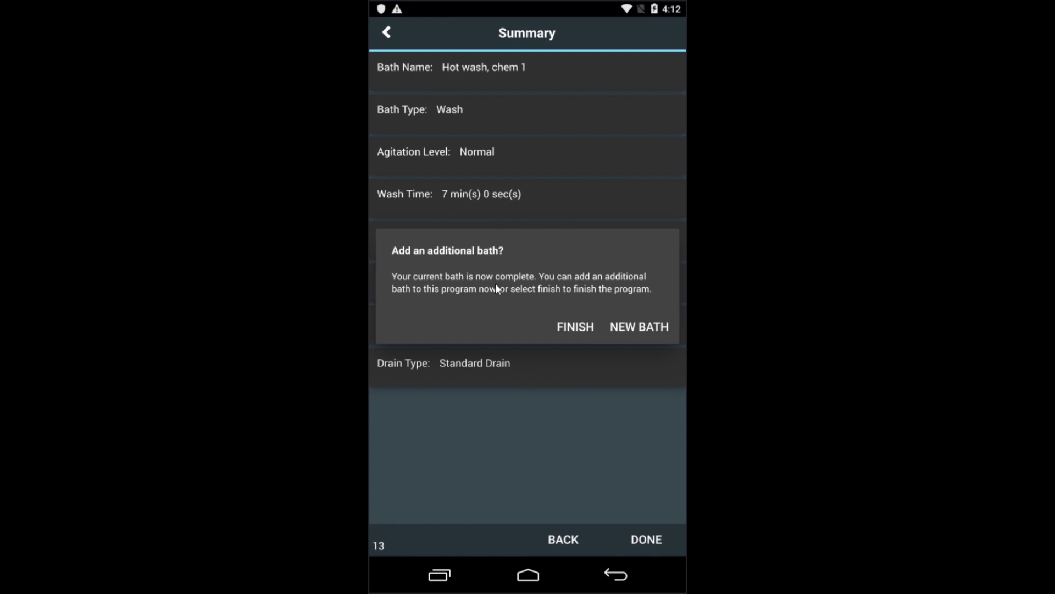
pyautogui.click(573, 326)
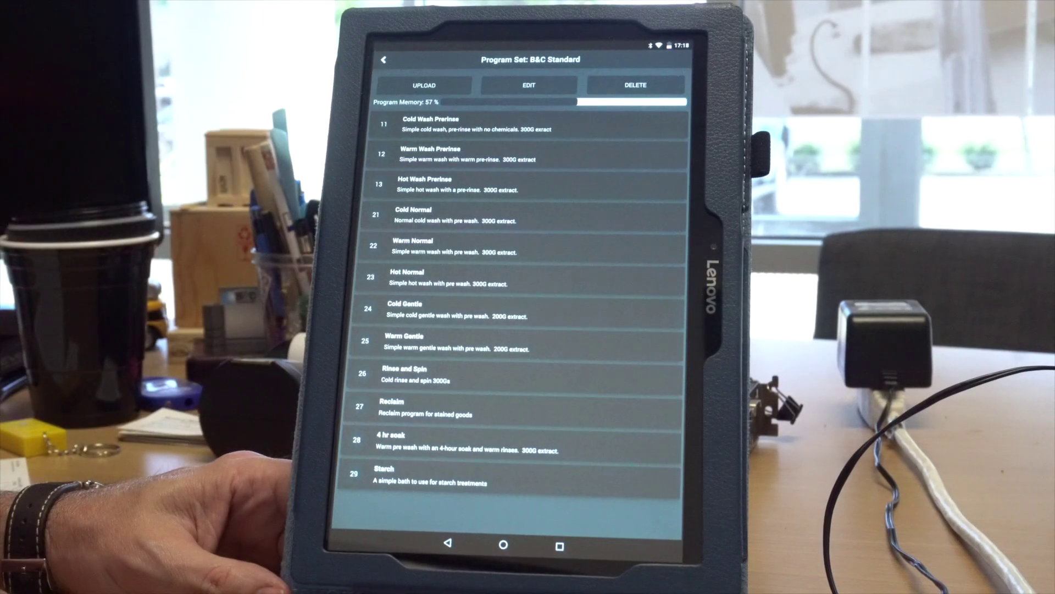
# Start uploading the B&C Standard program set, confirm the FM7 is in communications mode, and pair with the SP75 machine.
pyautogui.click(424, 85)
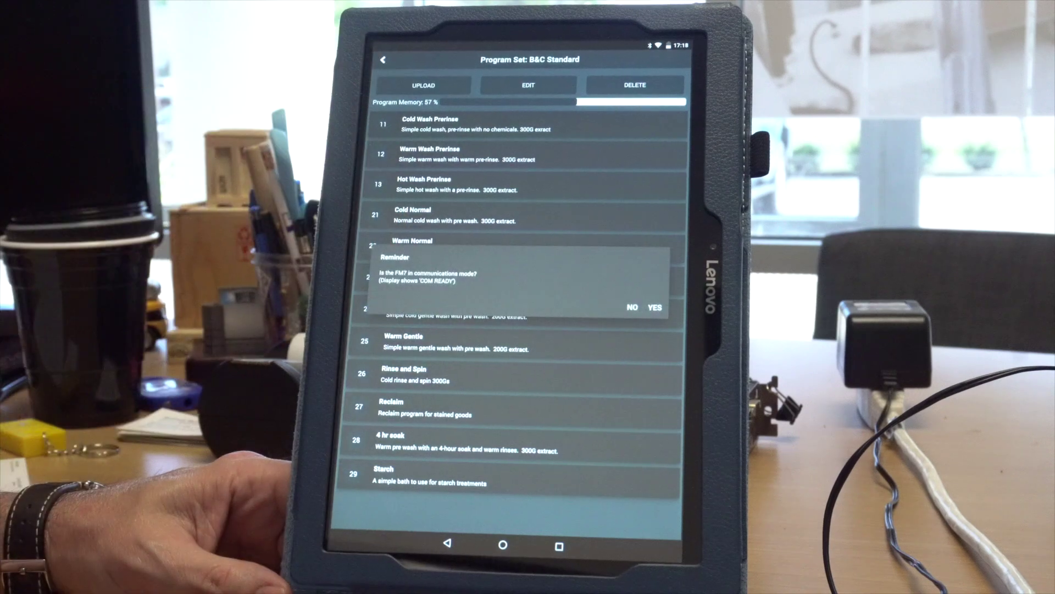
pyautogui.click(655, 307)
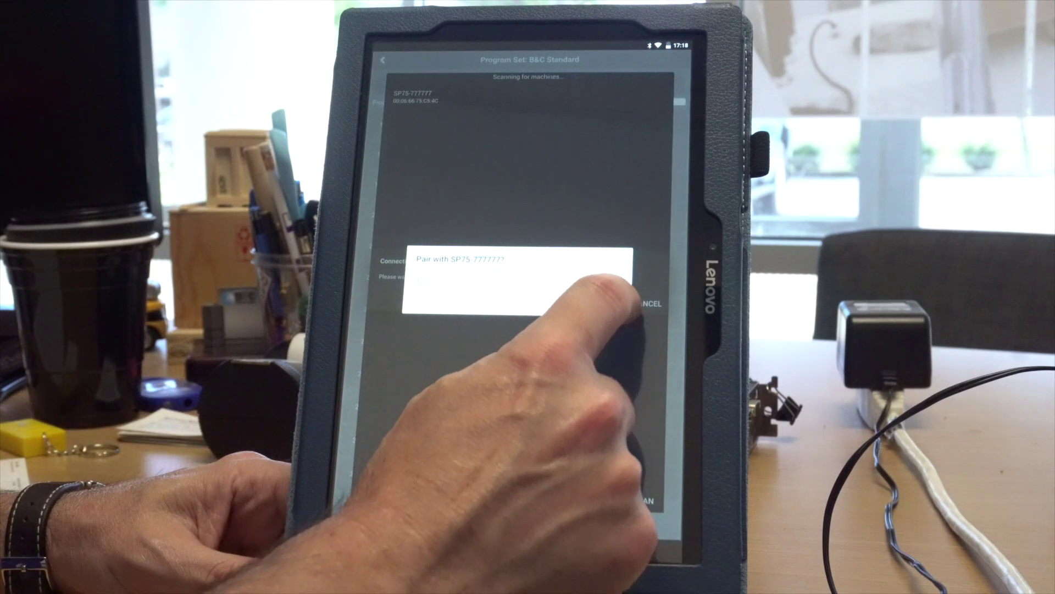
pyautogui.click(616, 289)
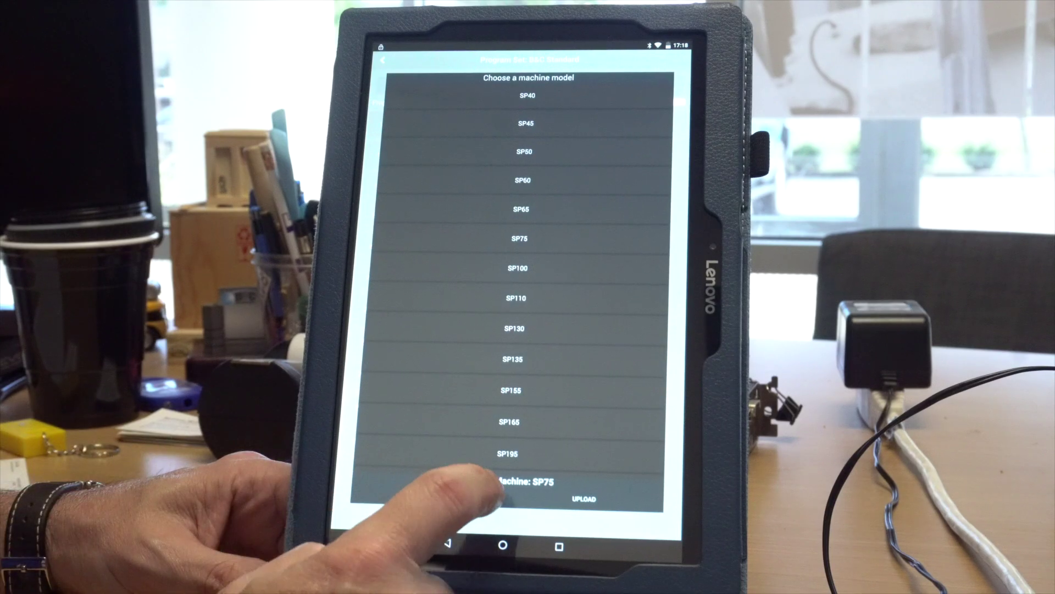
# Upload the program set for the SP75 machine model and acknowledge the completed transfer.
pyautogui.click(597, 494)
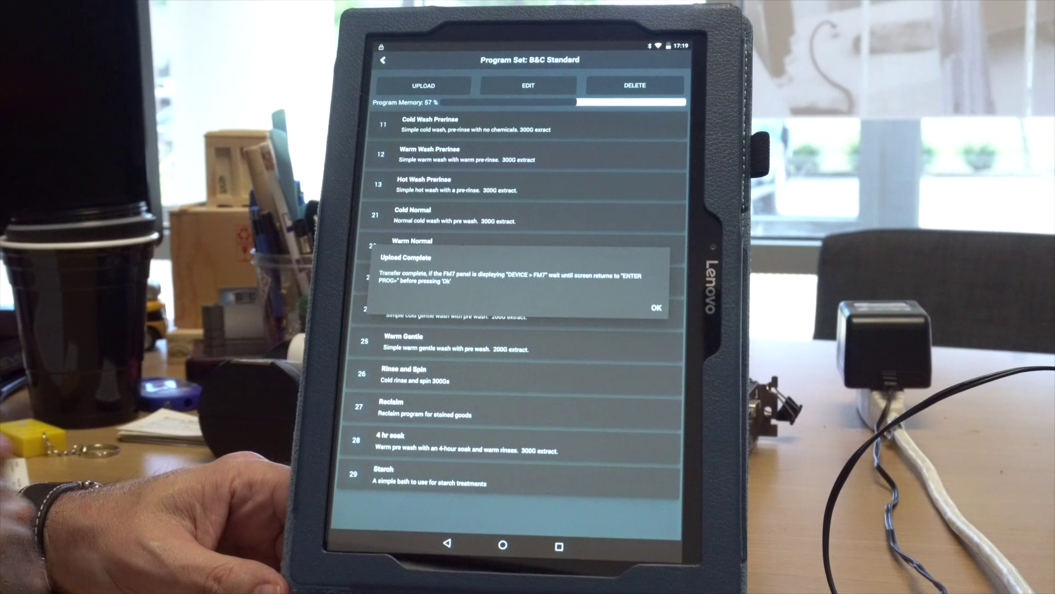
pyautogui.click(656, 308)
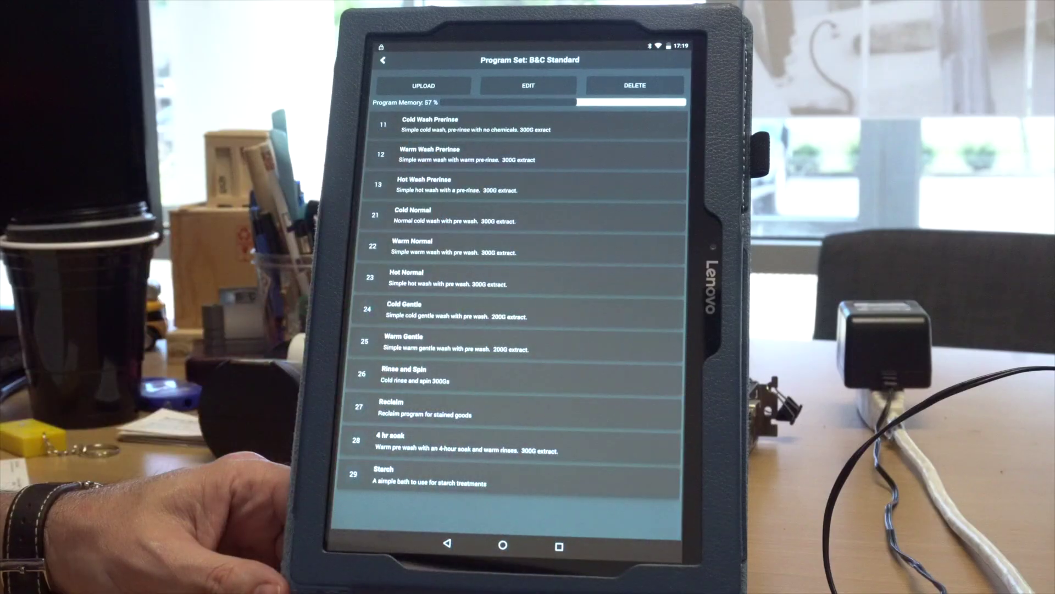